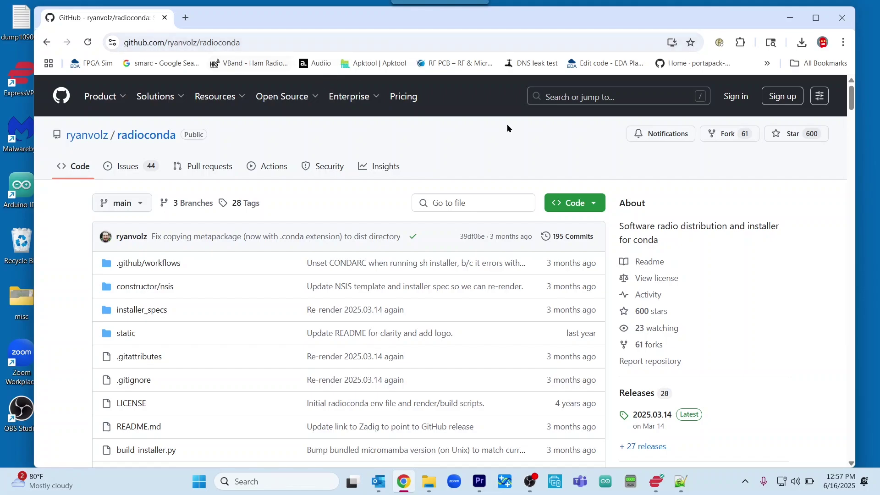
Download the radioconda-2025.03.14-Windows-x86_64.exe installer from the repository's latest release, 2025.03.14.
scroll(763, 307, "down", 2)
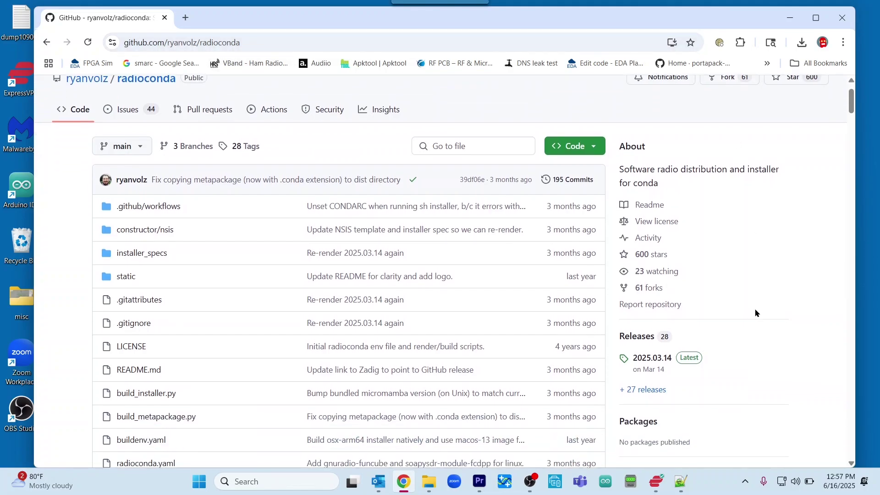
left_click(637, 302)
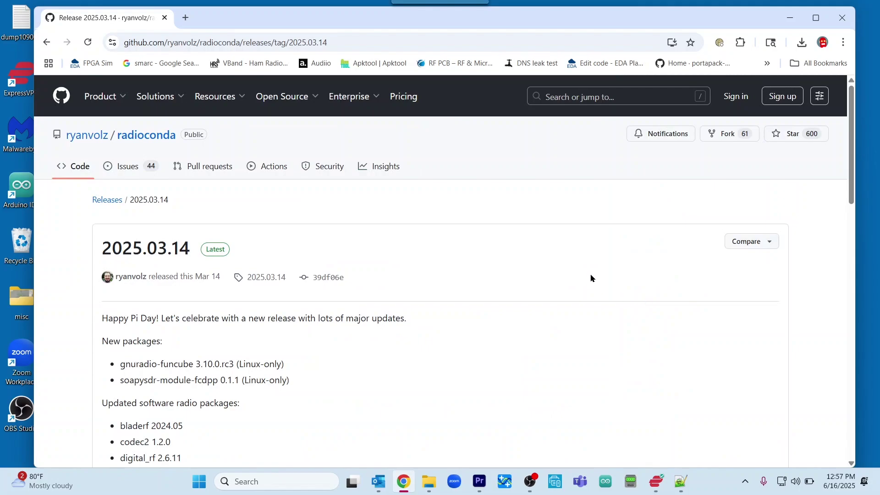
scroll(633, 248, "down", 3)
scroll(635, 266, "down", 1)
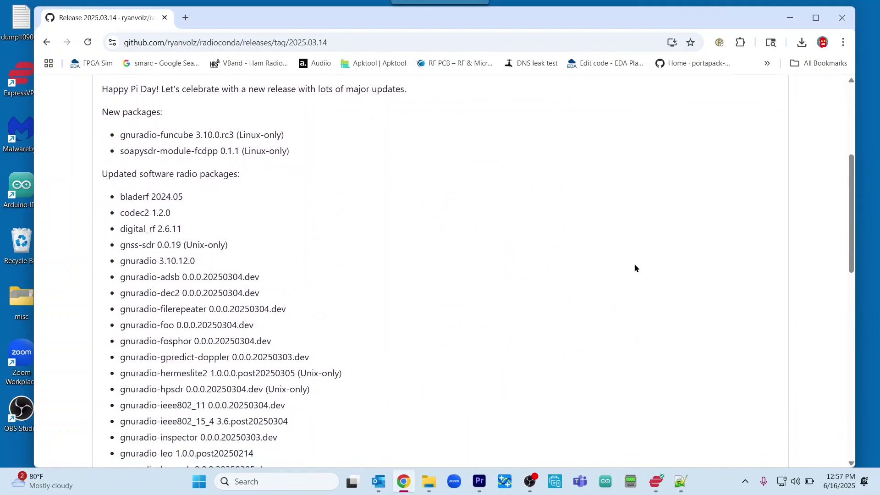
scroll(639, 264, "down", 4)
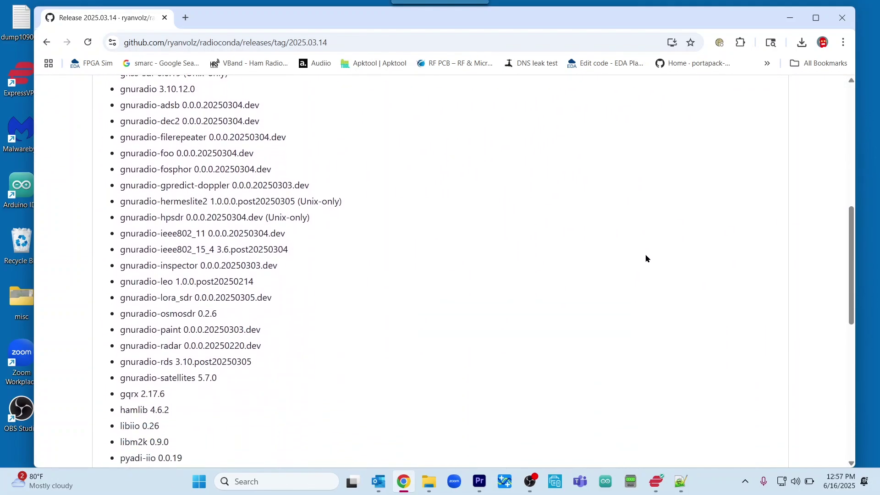
scroll(646, 257, "down", 3)
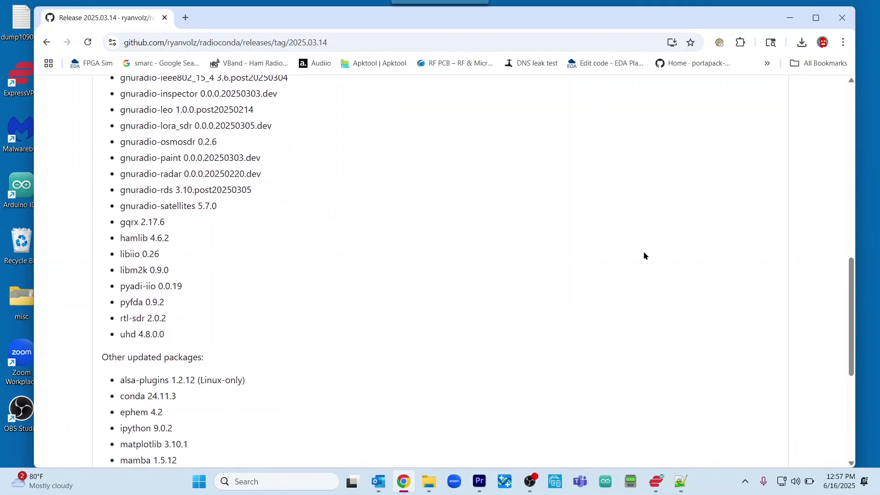
scroll(645, 255, "down", 3)
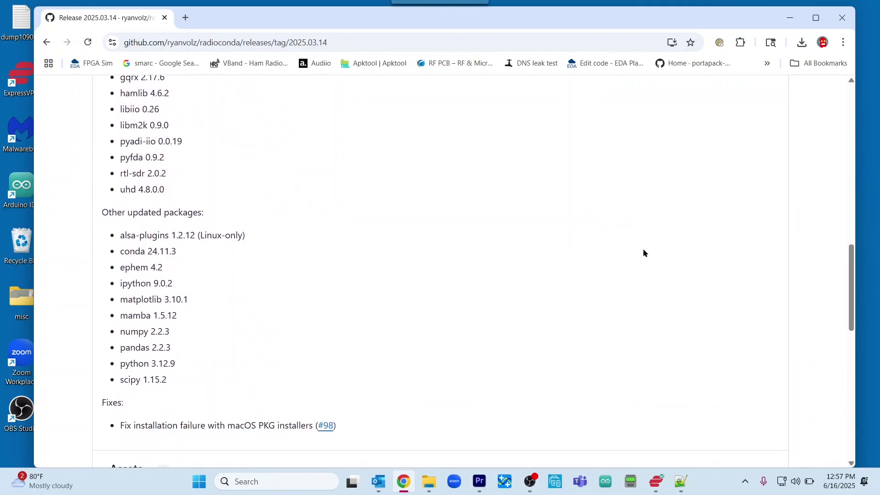
scroll(644, 253, "down", 1)
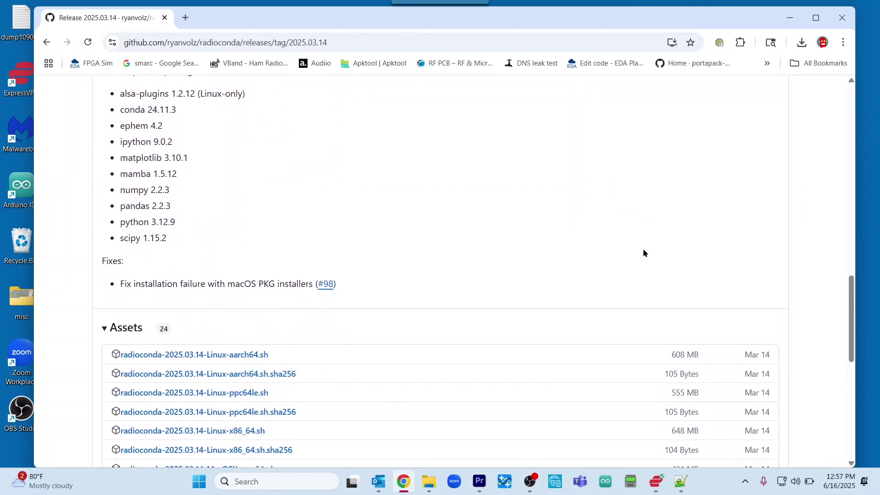
scroll(644, 252, "down", 3)
scroll(643, 253, "down", 1)
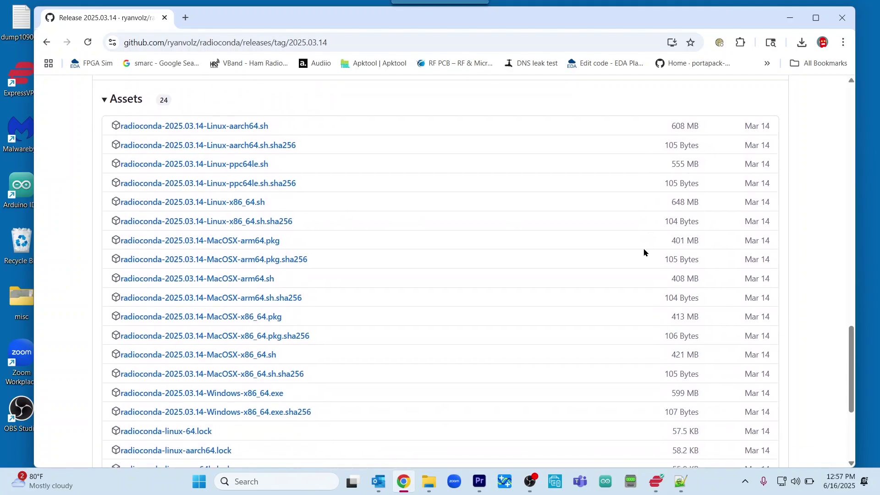
scroll(643, 253, "down", 1)
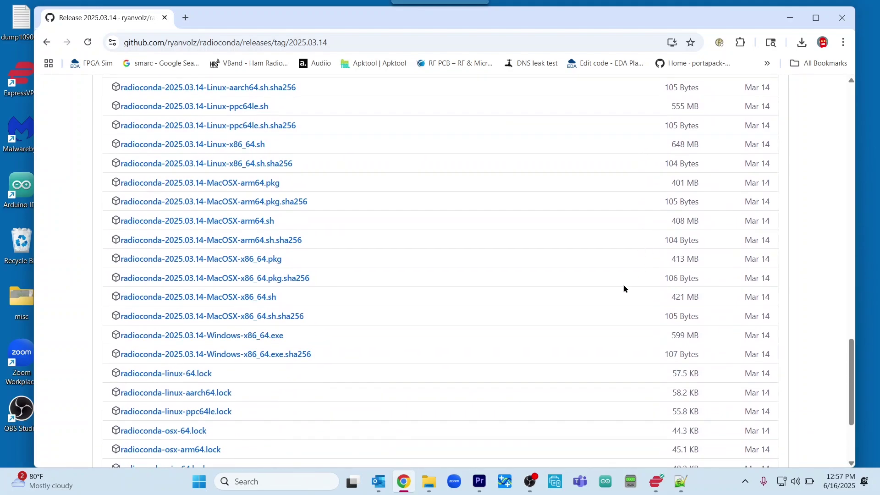
left_click(255, 339)
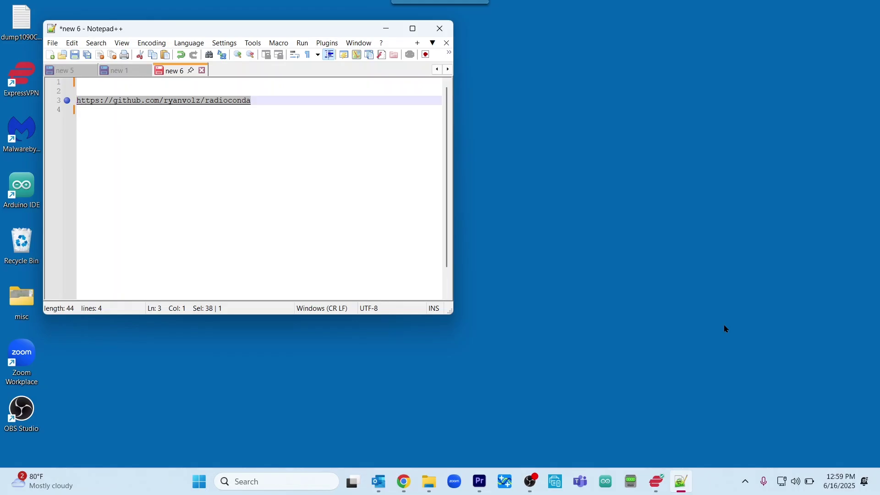
Switch to File Explorer and run the radioconda-2025.03.14-Windows-x86_64 installer from the Downloads folder.
left_click(435, 489)
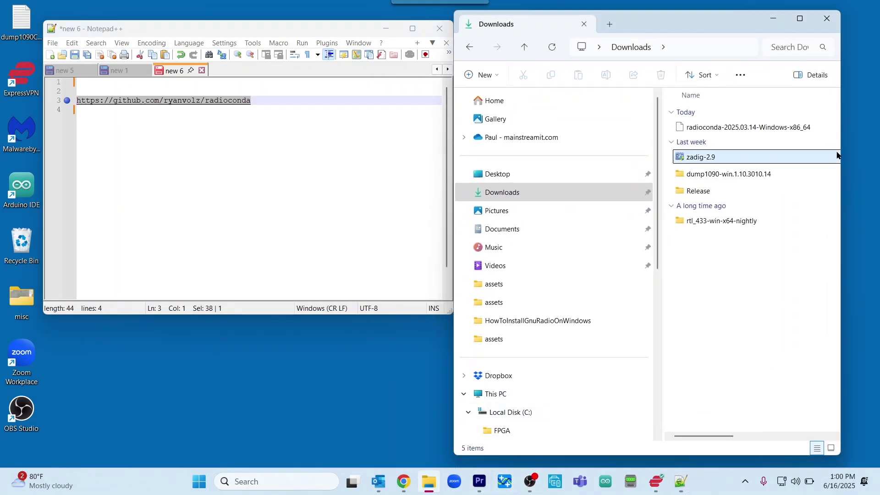
double_click(711, 129)
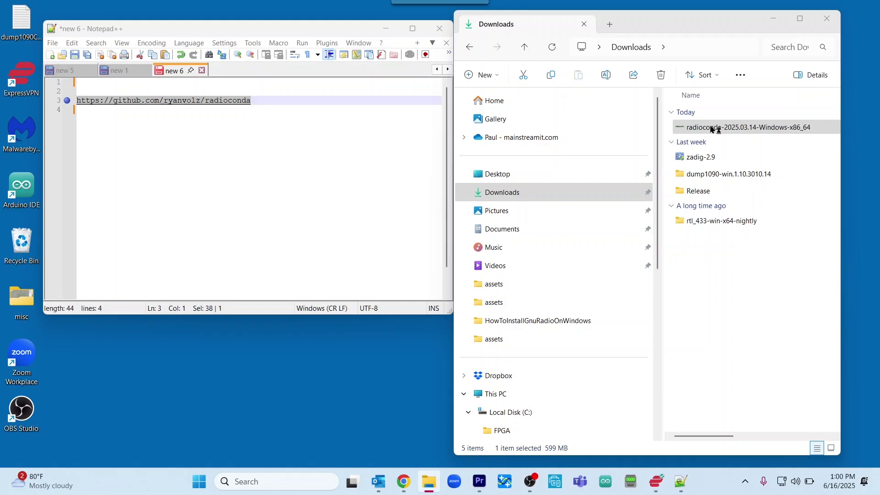
left_click(713, 129)
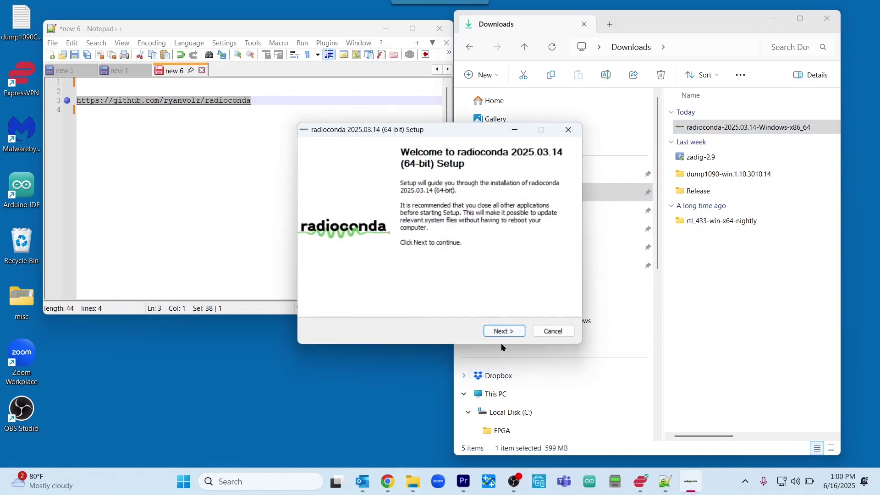
Accept the license and install radioconda for Just Me in the default destination folder.
left_click(513, 333)
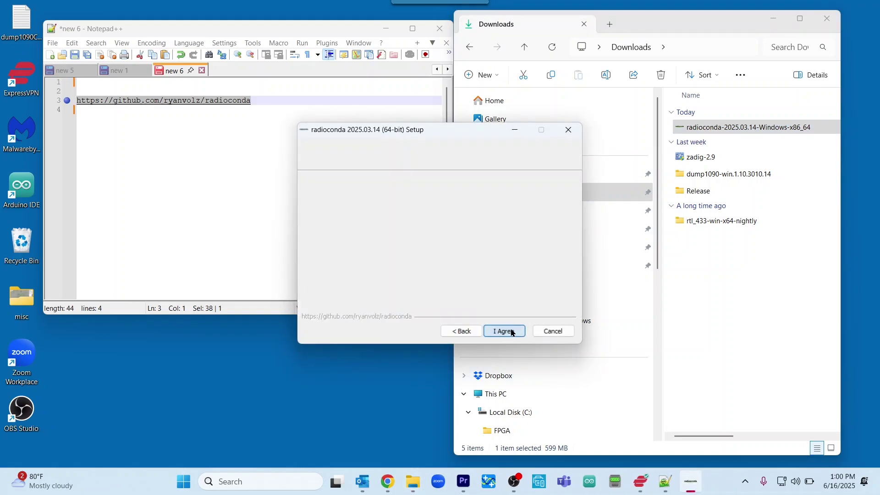
left_click(513, 333)
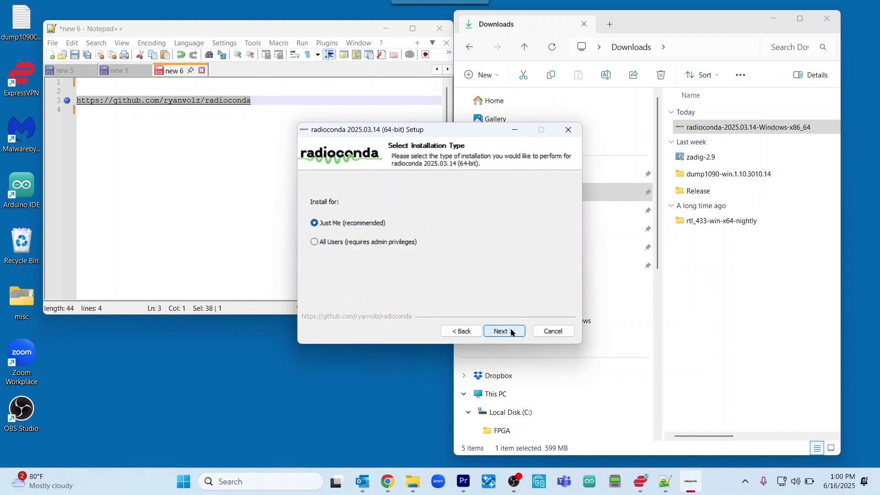
left_click(513, 333)
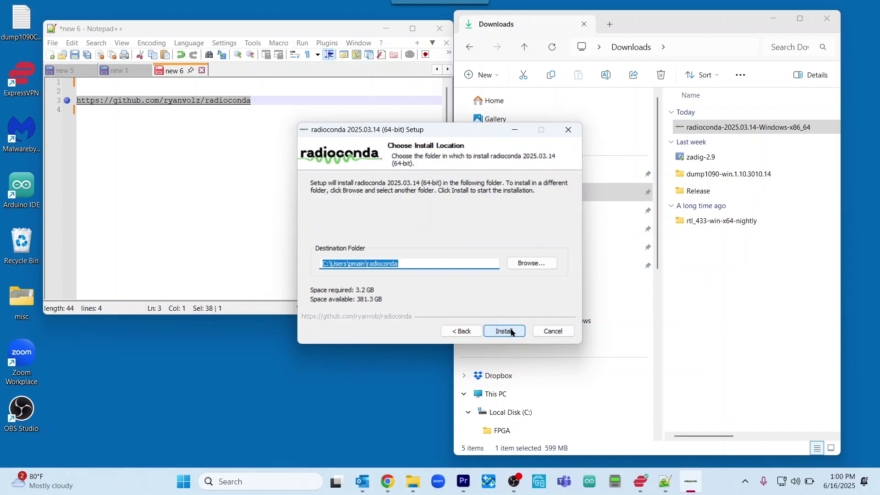
left_click(504, 331)
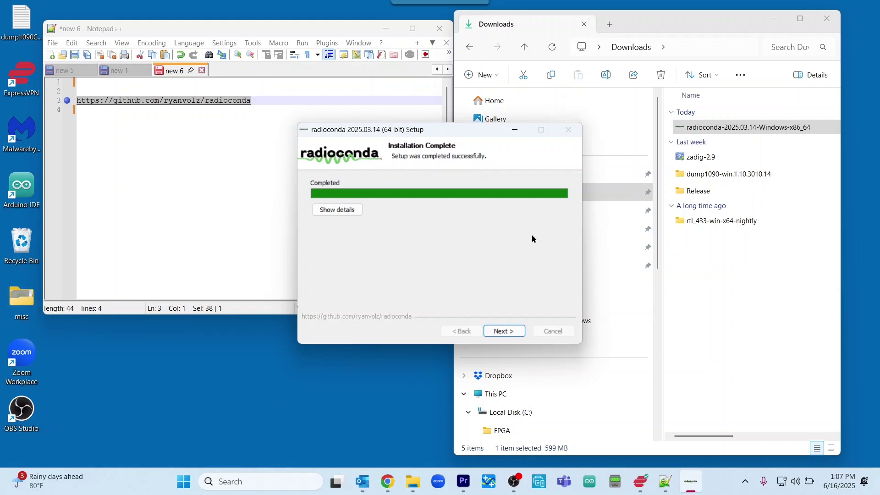
Finish the radioconda setup and minimize the File Explorer and Notepad++ windows to clear the desktop.
left_click(509, 332)
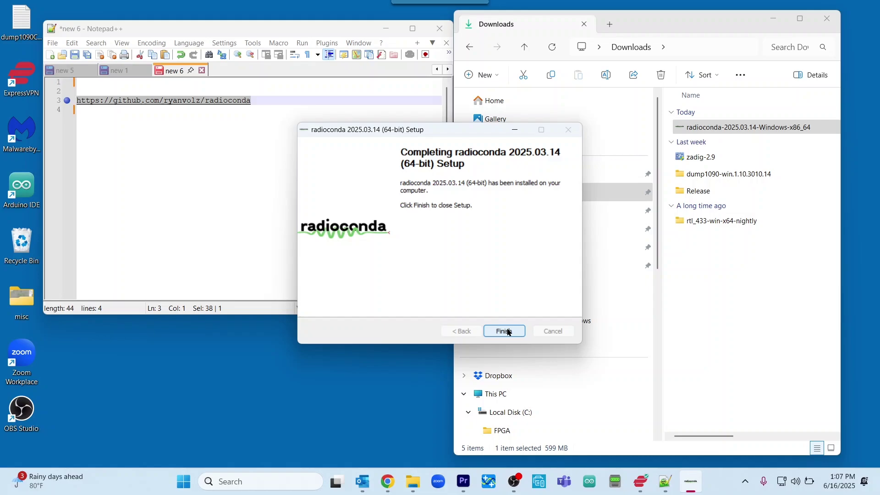
left_click(504, 332)
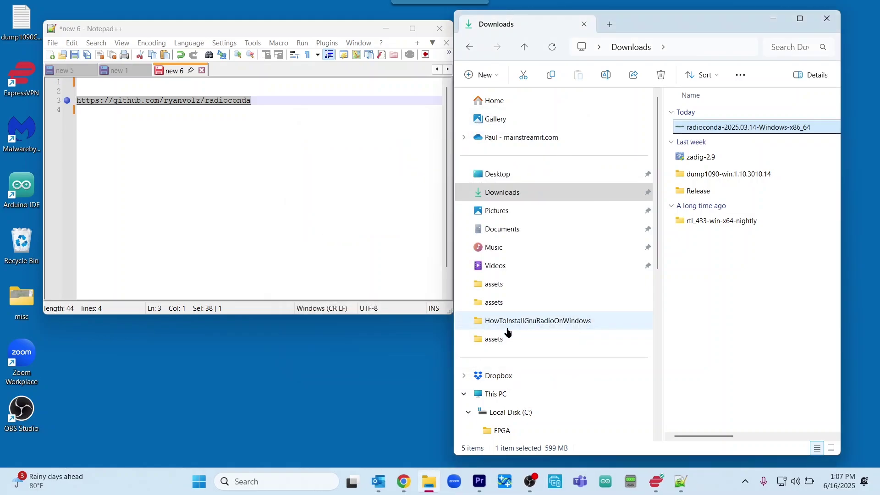
left_click(773, 21)
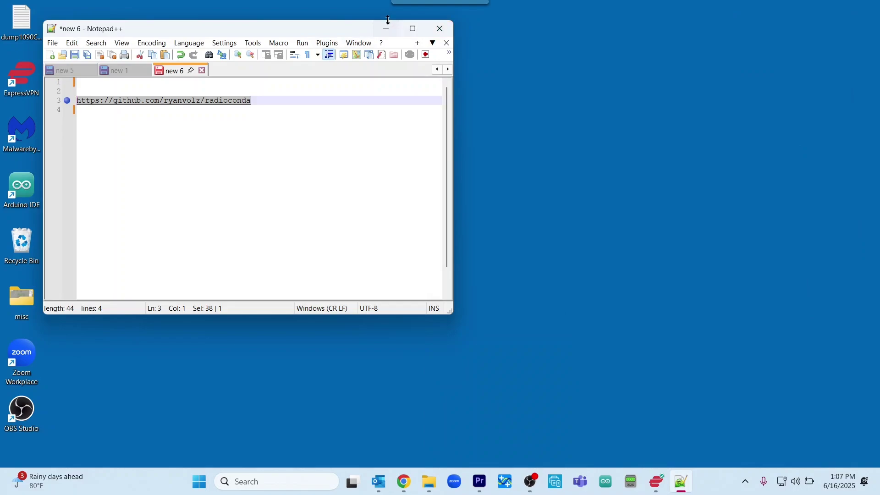
left_click(387, 30)
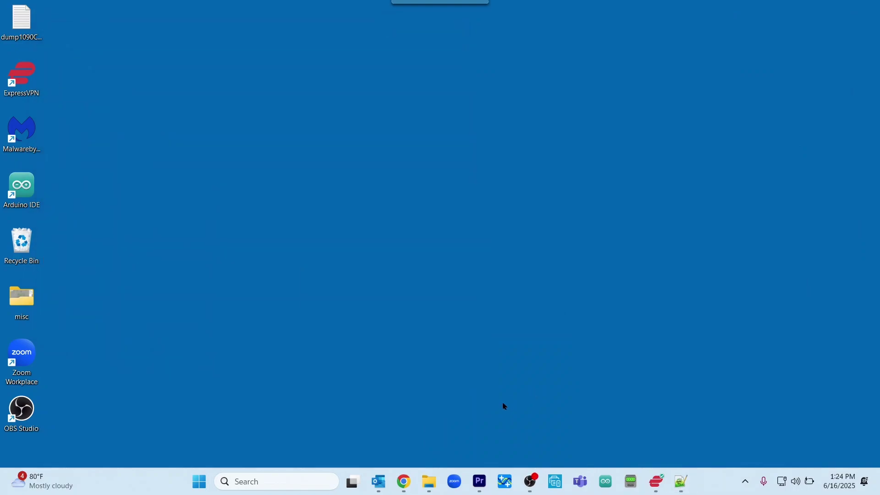
Search Windows for "gnu" and open GNU Radio Companion with its flowgraph canvas in focus.
left_click(246, 483)
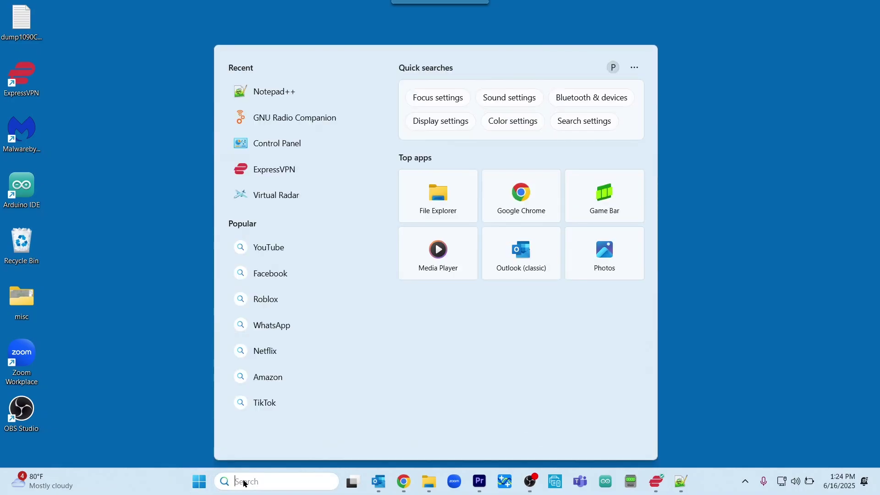
type("gnu")
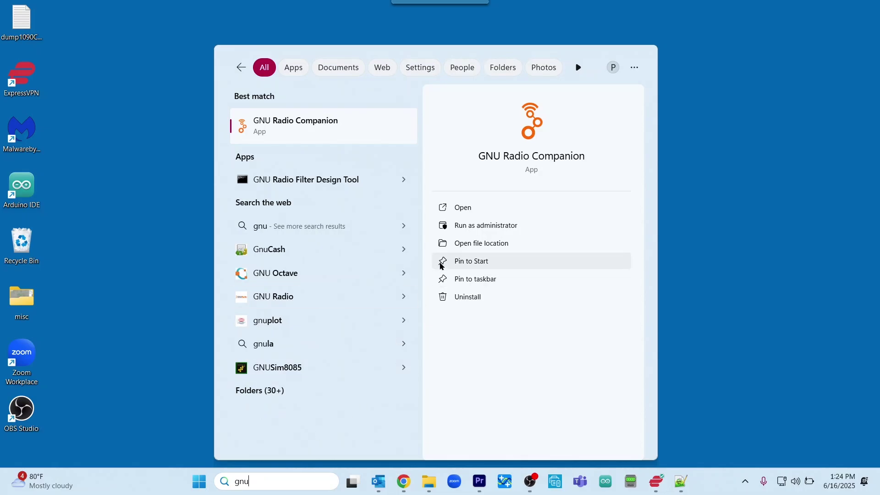
left_click(464, 209)
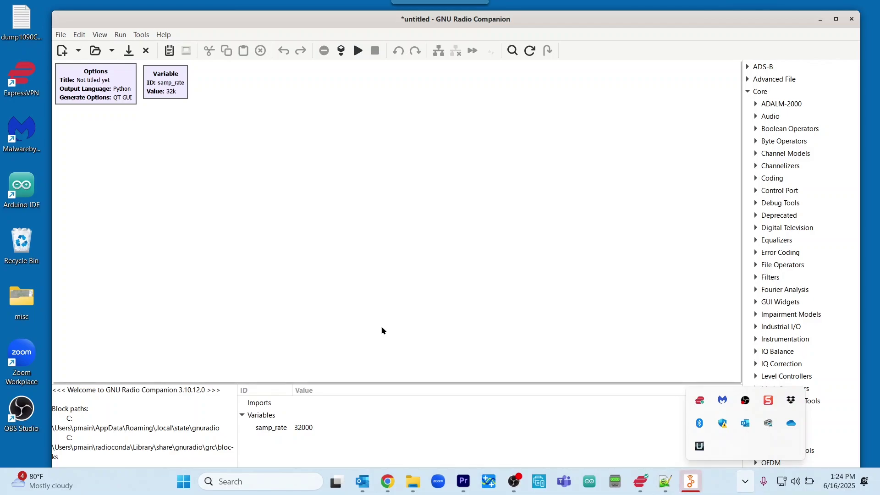
left_click(368, 221)
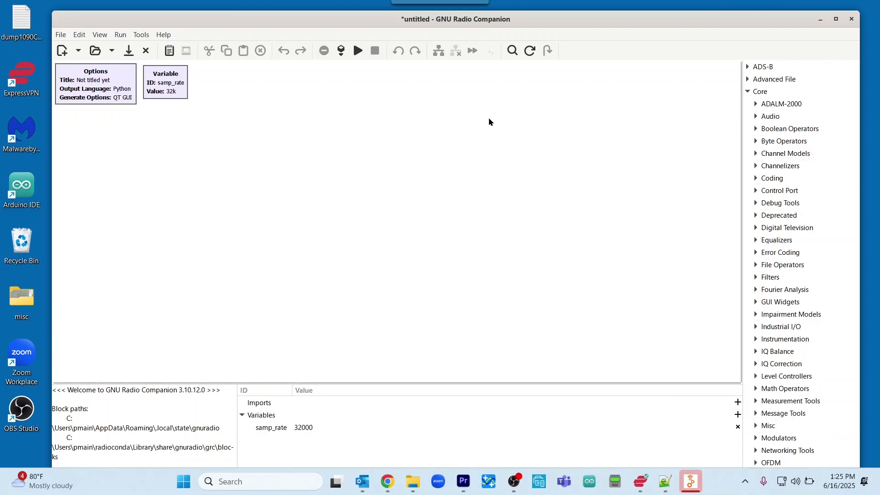
Find the Signal Source block by name, place it on the canvas below the Variable block, and clear the block search.
left_click(512, 50)
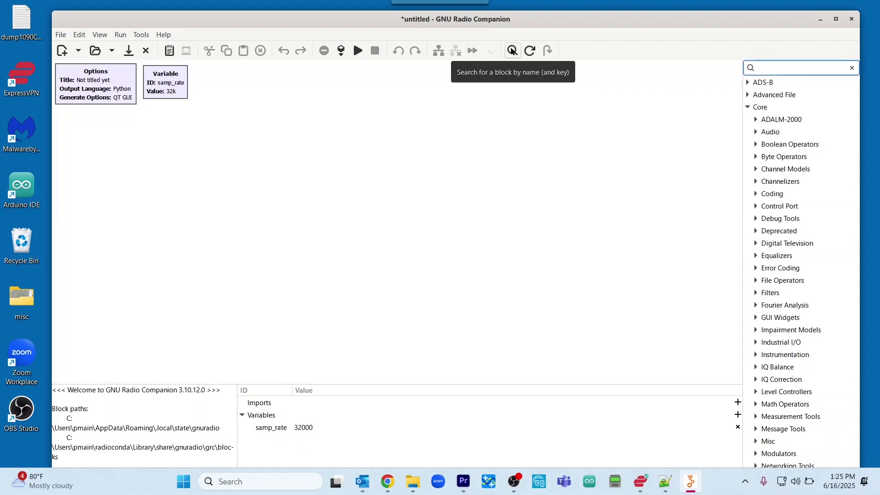
type("s")
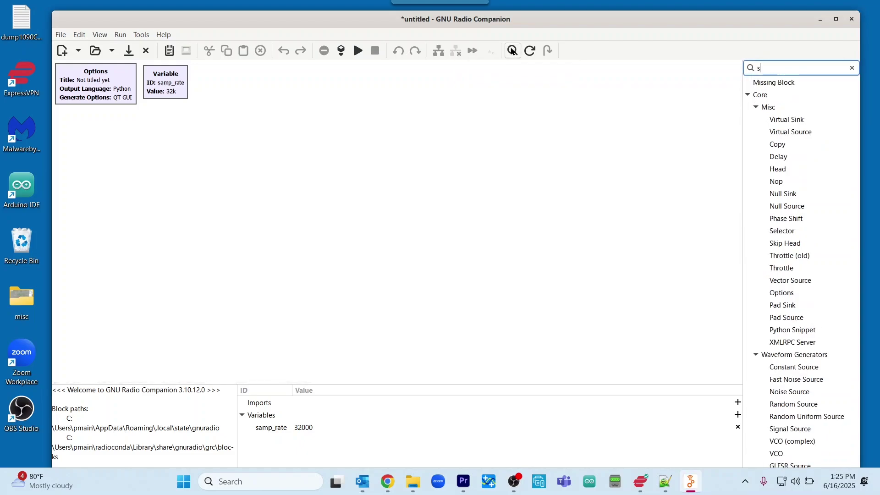
type("ig")
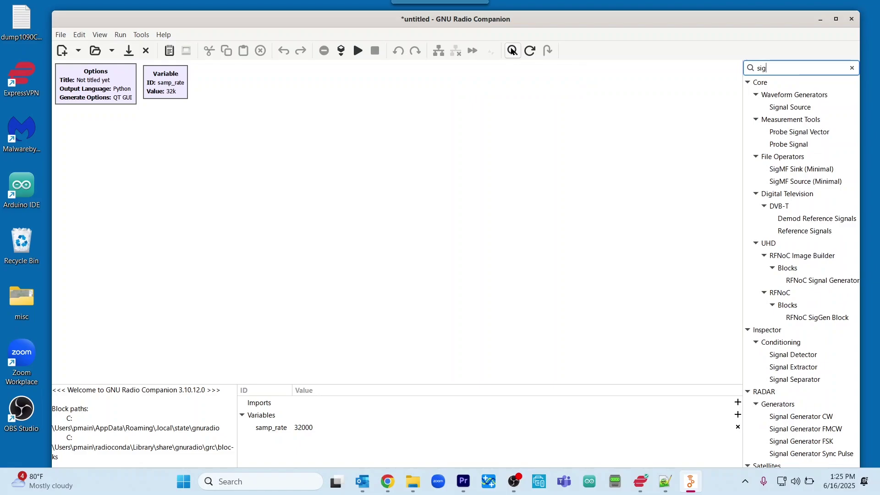
type("nal s")
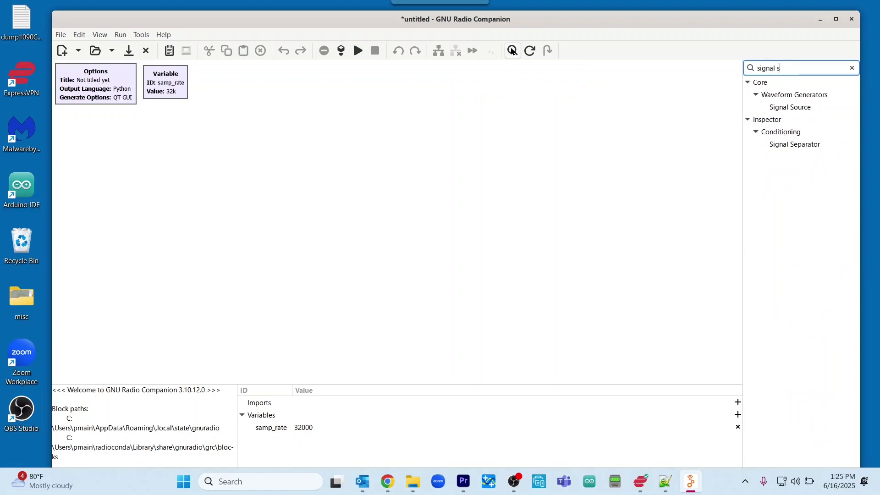
type("ourc")
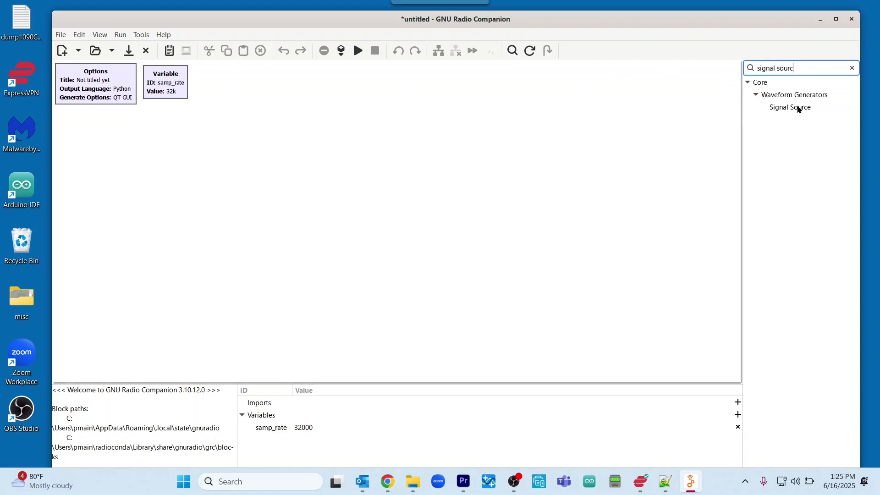
left_click_drag(797, 109, 187, 177)
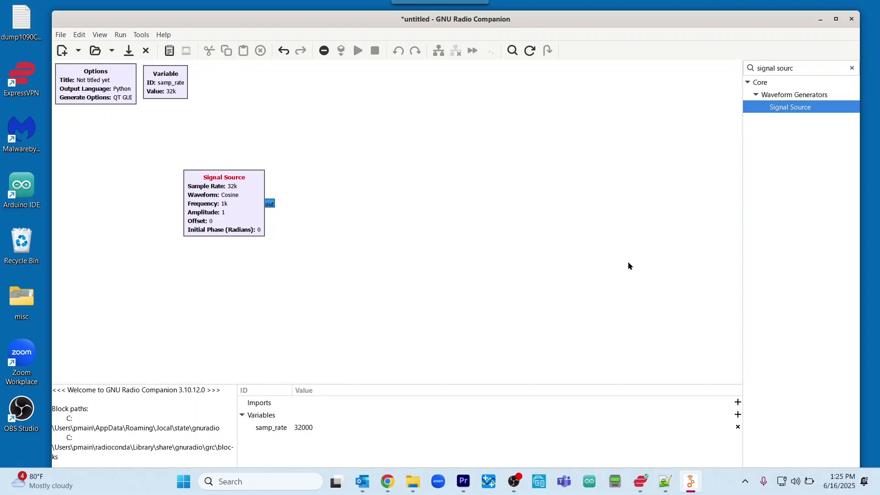
left_click(852, 68)
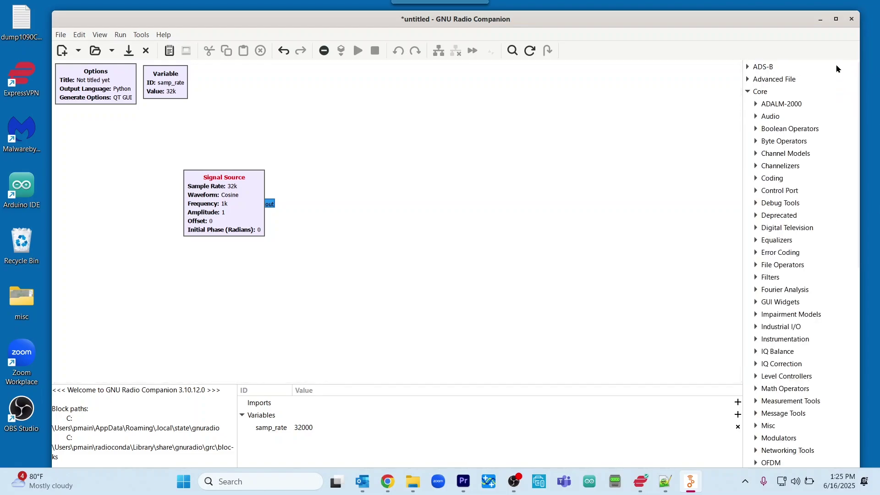
Find the Throttle block by name, place it to the right of the Signal Source block, and shift both blocks left on the canvas.
left_click(512, 50)
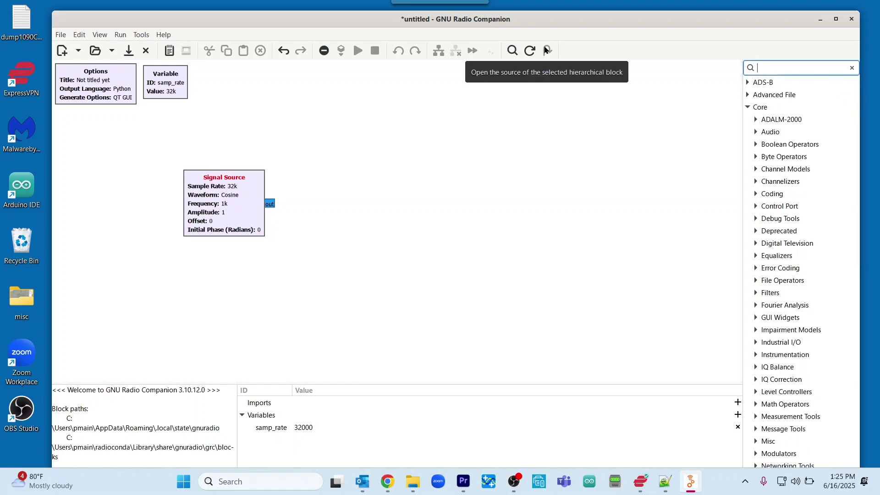
type("thr")
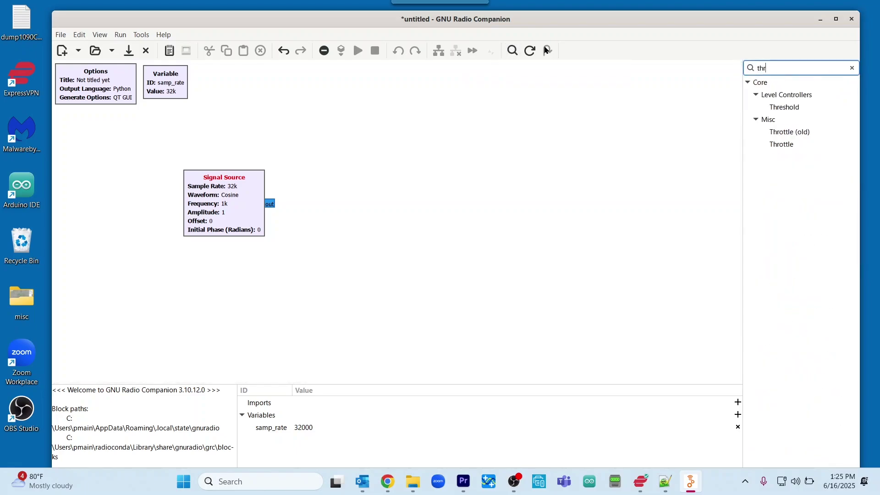
type("ottle")
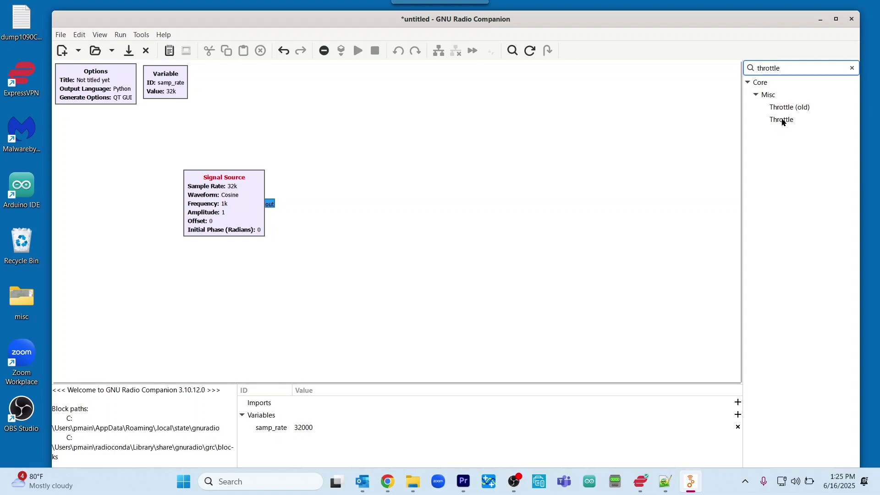
left_click_drag(784, 122, 336, 194)
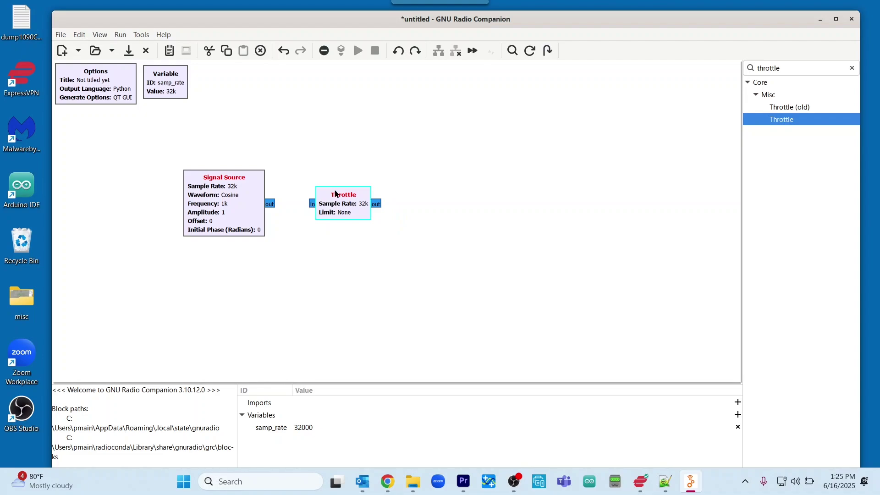
left_click_drag(246, 195, 168, 202)
left_click_drag(348, 198, 270, 205)
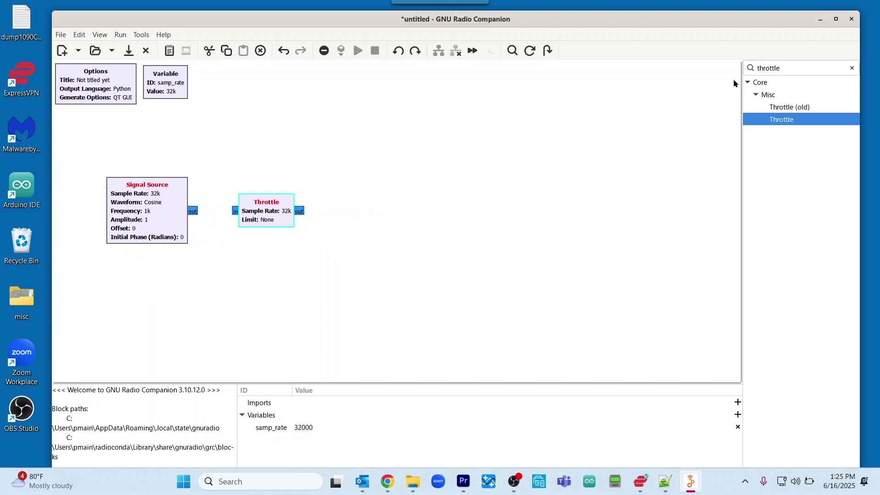
Clear the throttle search so the full block library is listed.
left_click(787, 69)
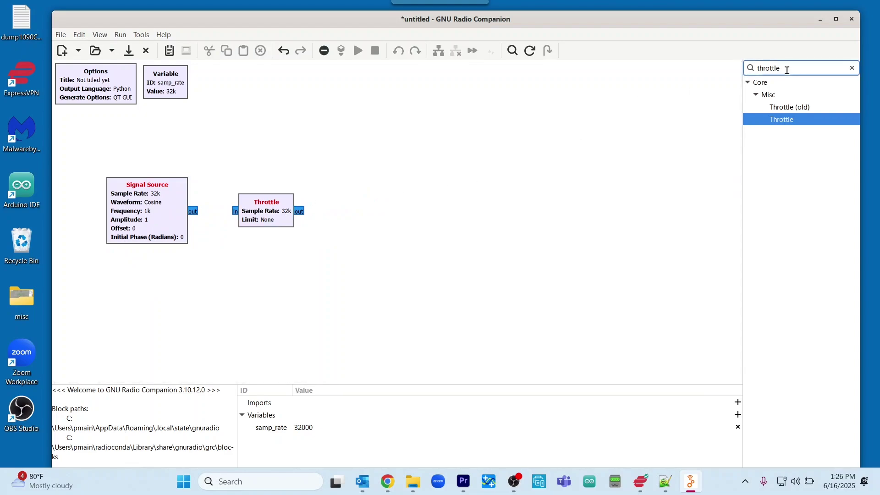
key("BackSpace")
key("BackSpace")
key("BackSpace")
key("BackSpace")
key("BackSpace")
key("BackSpace")
key("BackSpace")
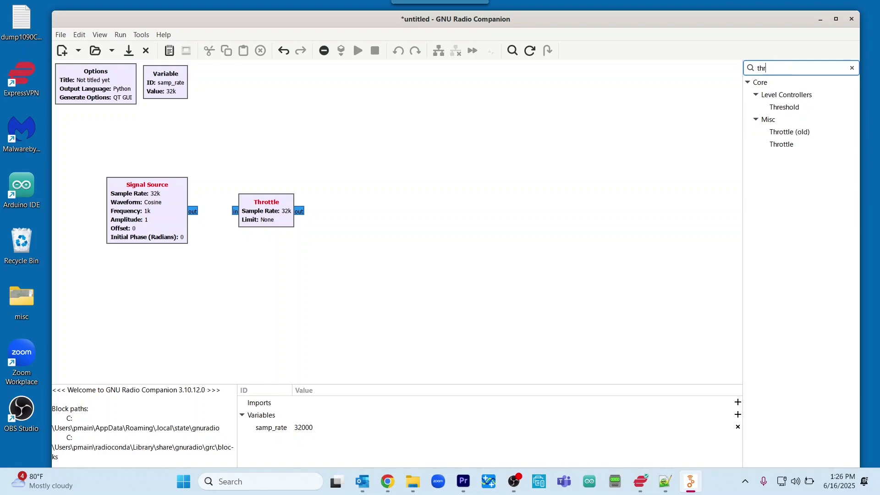
key("BackSpace")
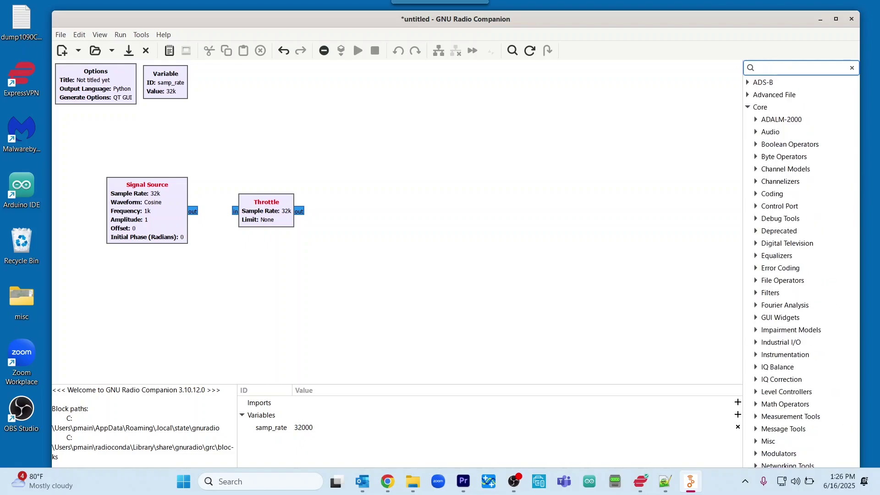
type("gt gu")
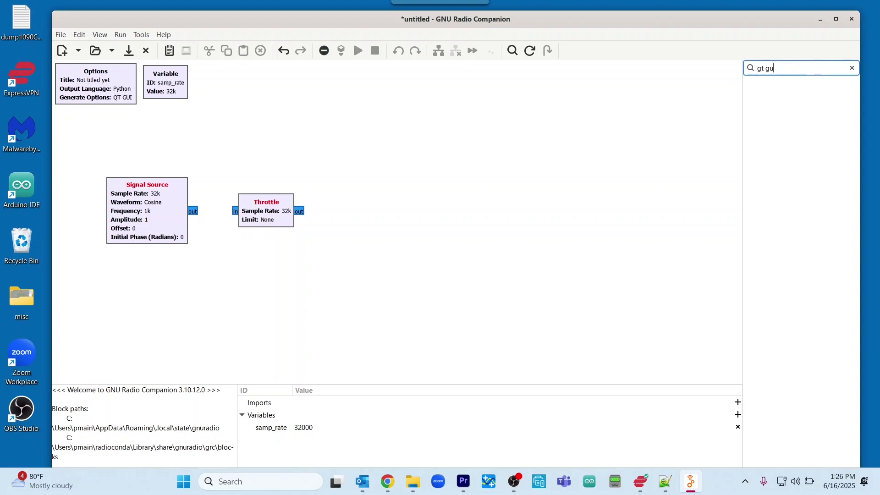
key("BackSpace")
key("BackSpace")
key("BackSpace")
key("BackSpace")
type("gui")
left_click(853, 68)
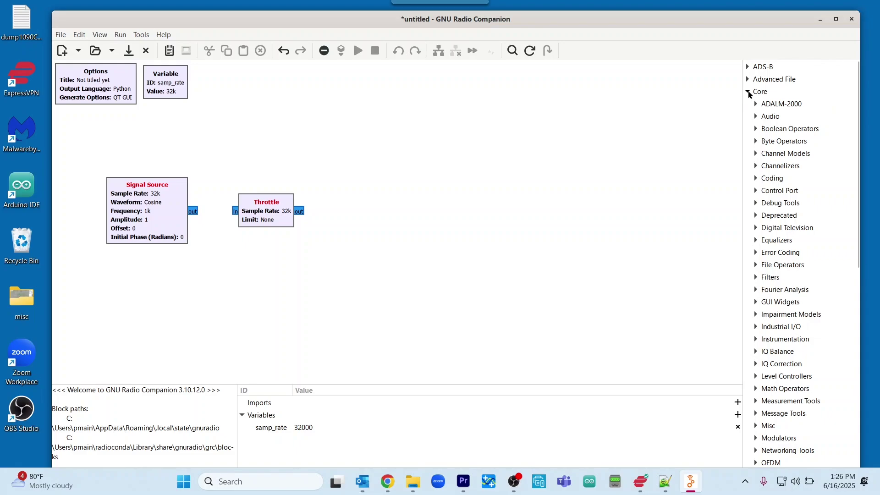
left_click(746, 91)
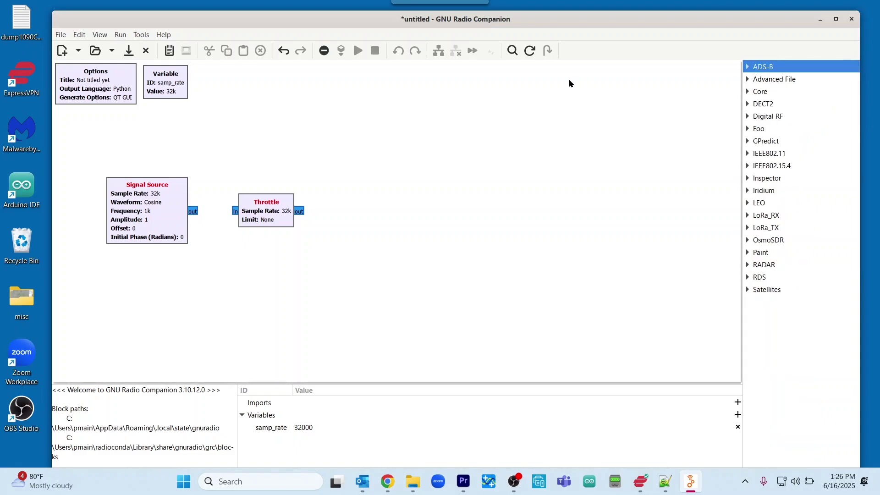
Search the block library for "qt gui".
left_click(512, 52)
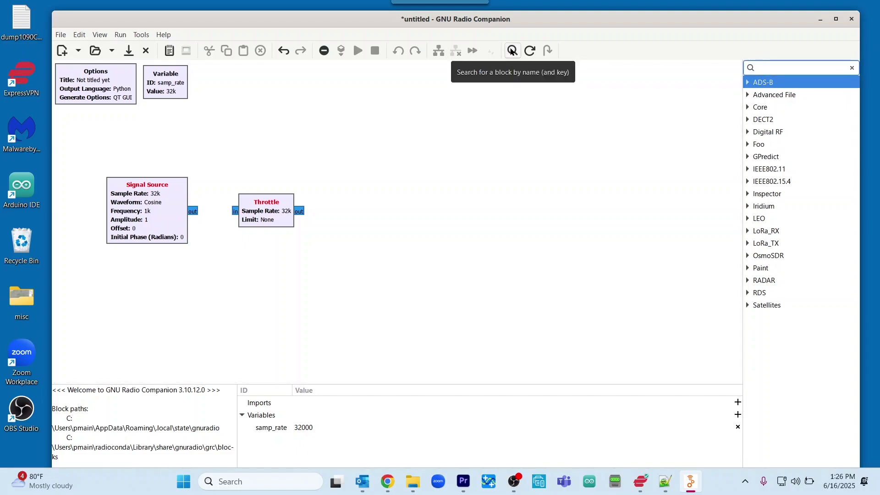
type("q")
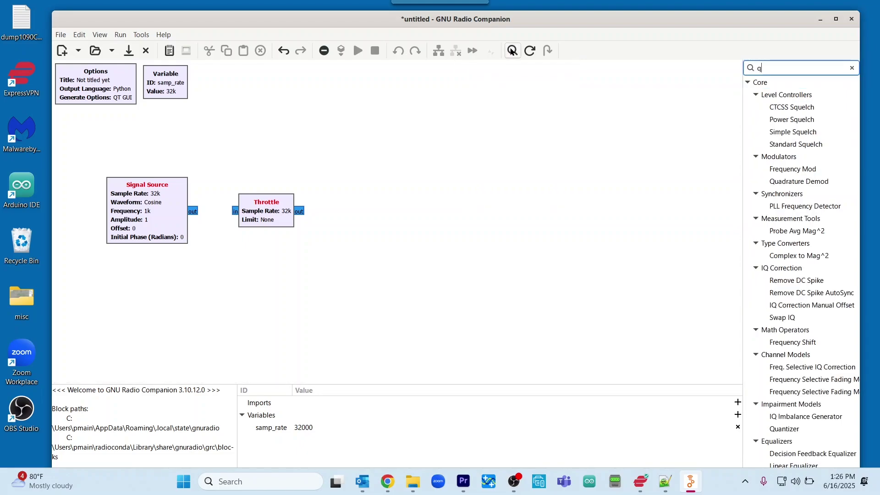
type("t")
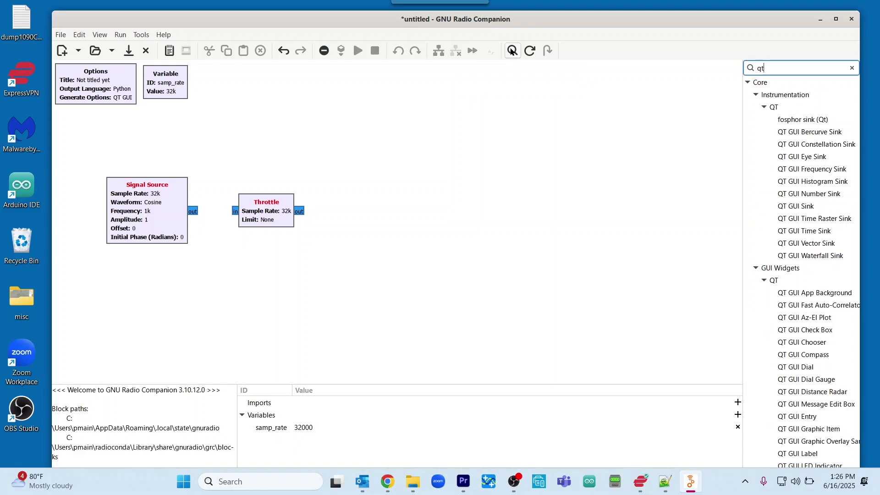
type("bgui")
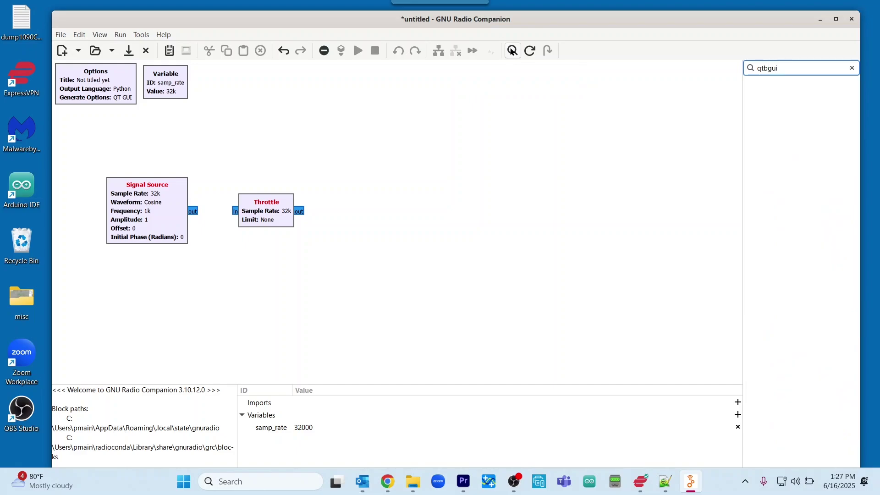
key("BackSpace")
key("BackSpace")
key("BackSpace")
key("BackSpace")
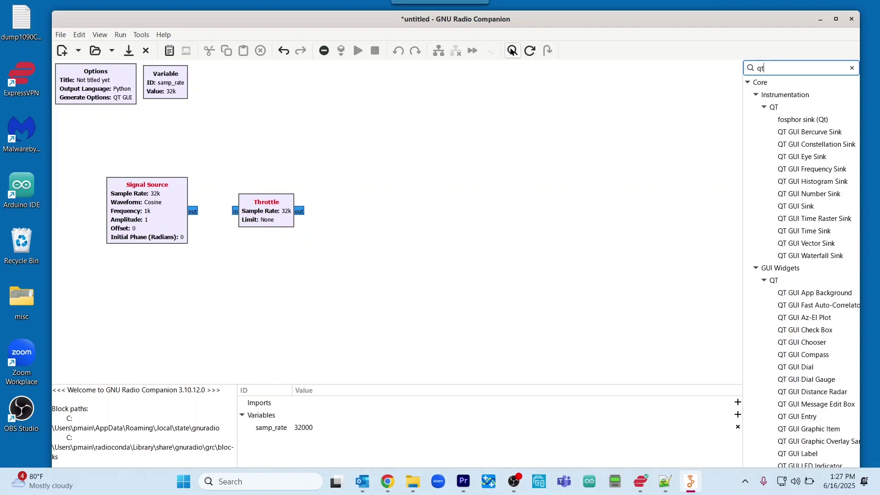
type("gui")
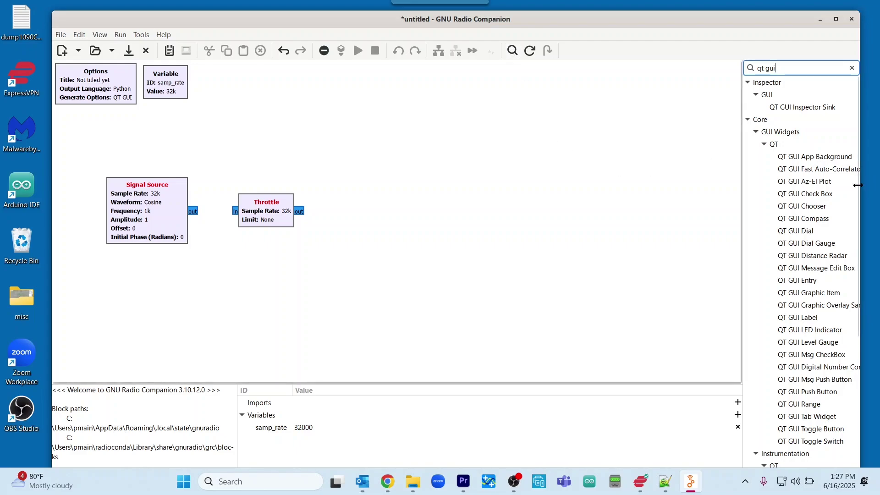
Place a QT GUI Frequency Sink to the upper right of the Throttle block and a QT GUI Time Sink below it.
scroll(766, 242, "down", 1)
scroll(760, 242, "down", 2)
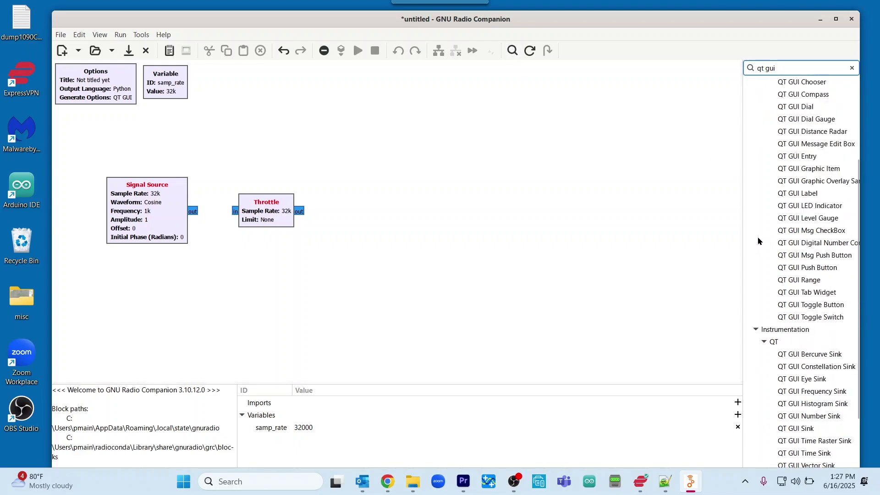
scroll(758, 240, "down", 2)
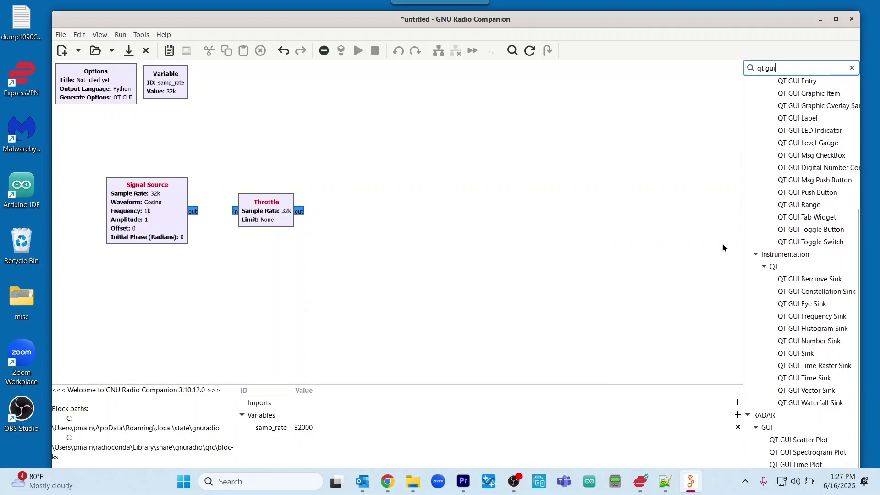
left_click(812, 315)
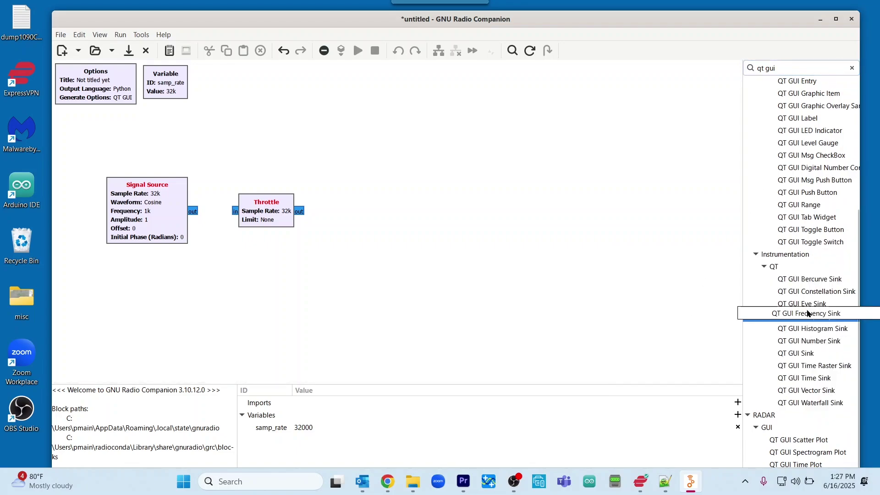
left_click_drag(812, 315, 424, 146)
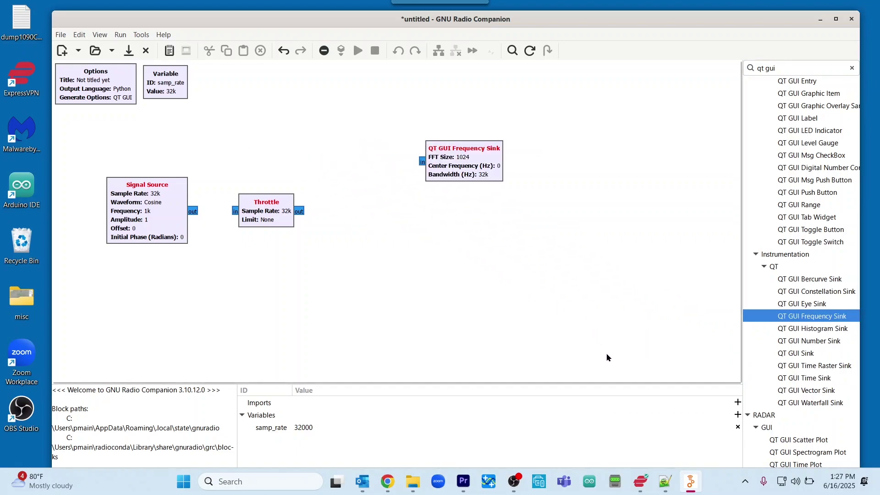
left_click(794, 378)
left_click_drag(794, 378, 438, 225)
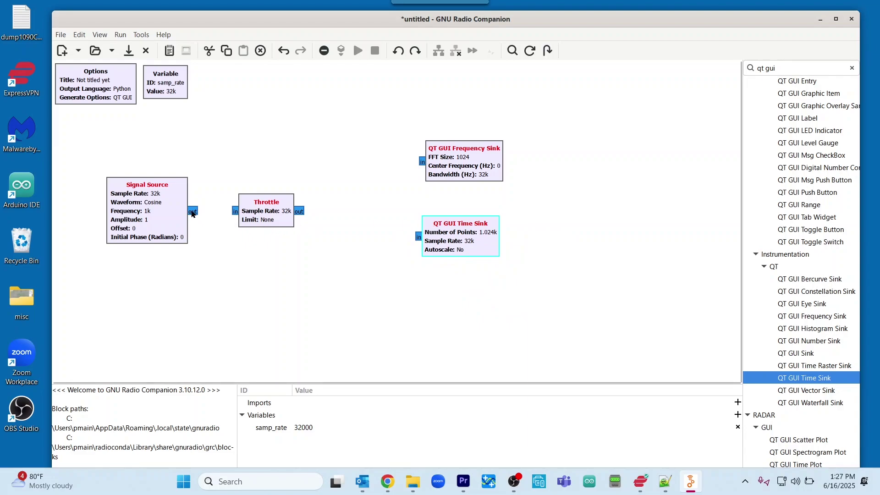
Connect the Signal Source output to the Throttle input, and the Throttle output to both the Frequency Sink and Time Sink inputs.
mouse_move(193, 213)
left_mouse_down()
mouse_move(243, 215)
mouse_move(209, 212)
mouse_move(235, 212)
left_mouse_up()
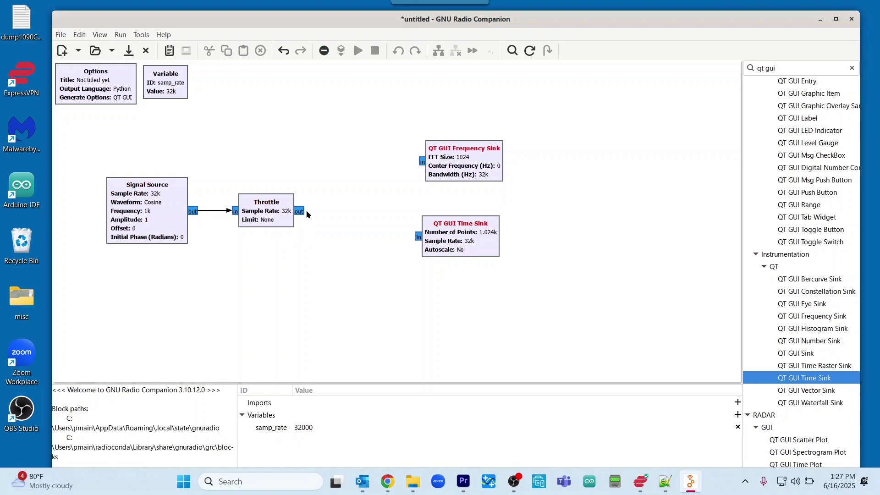
left_click_drag(304, 211, 424, 166)
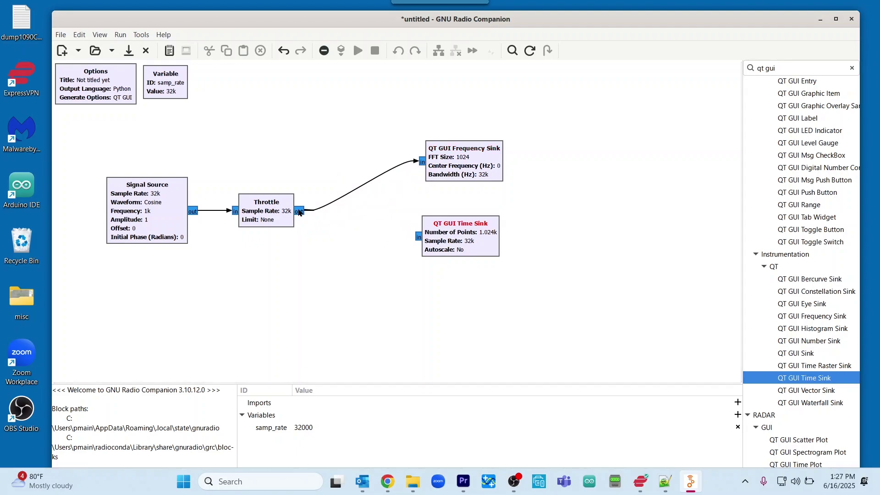
left_click_drag(299, 212, 418, 238)
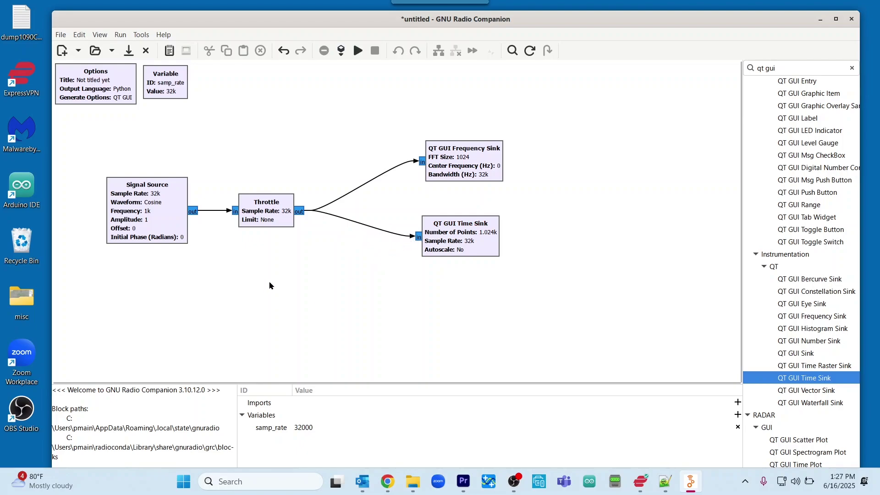
Save the flowgraph as FirstTest.grc in the home folder.
left_click(62, 35)
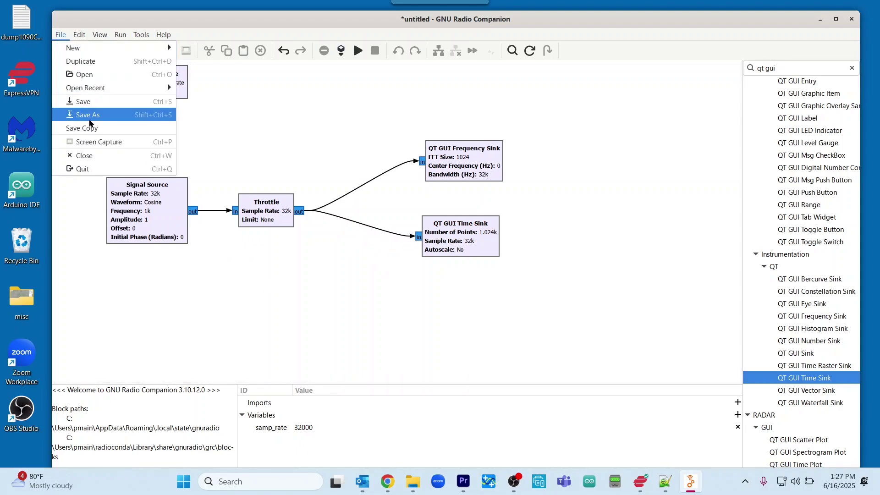
left_click(91, 119)
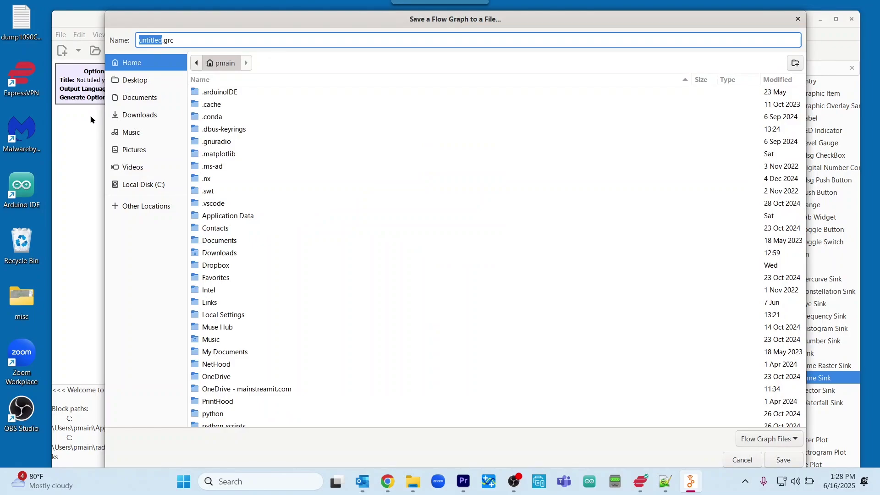
type("FirstTest")
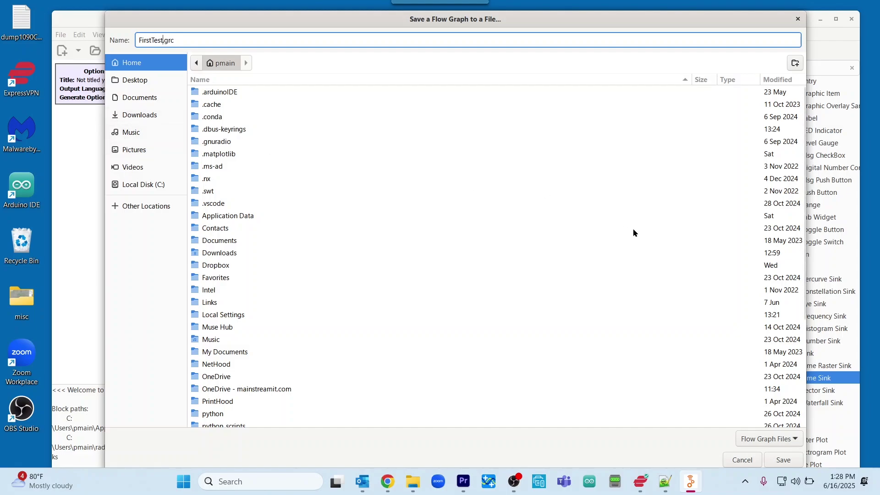
left_click(784, 459)
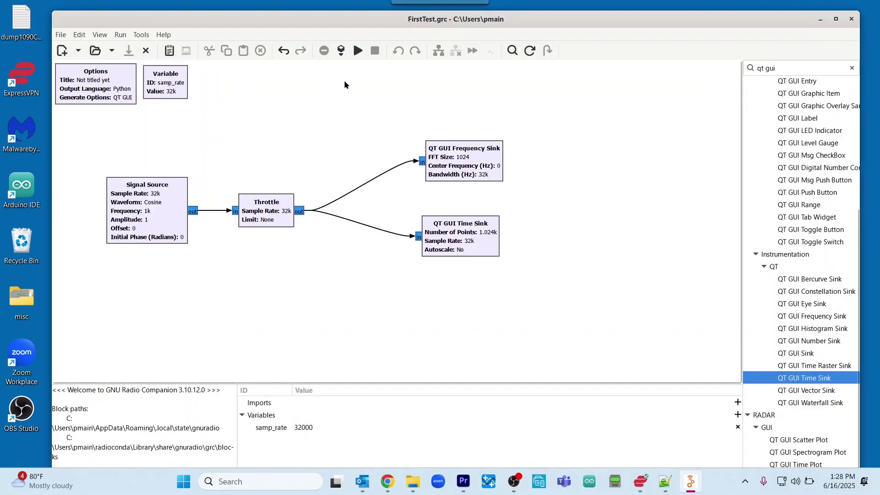
Execute the flowgraph, then move and enlarge its output window so the time and frequency plots are fully shown.
left_click(357, 53)
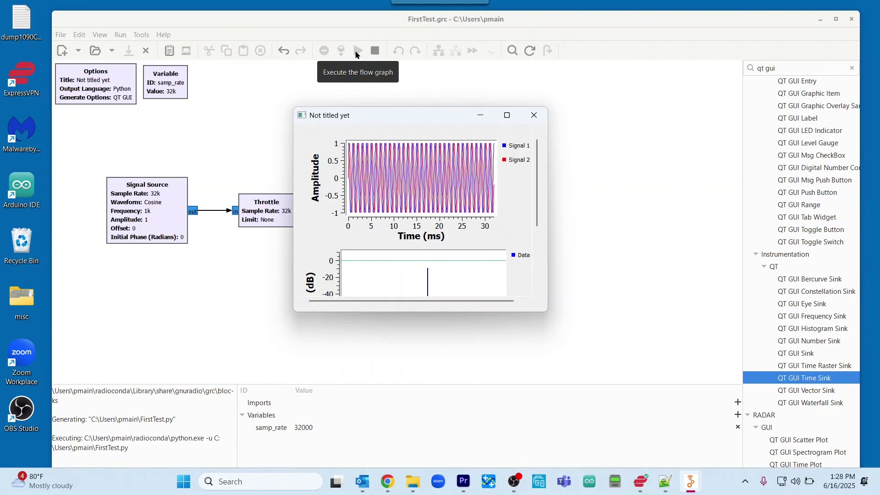
left_click_drag(415, 115, 366, 89)
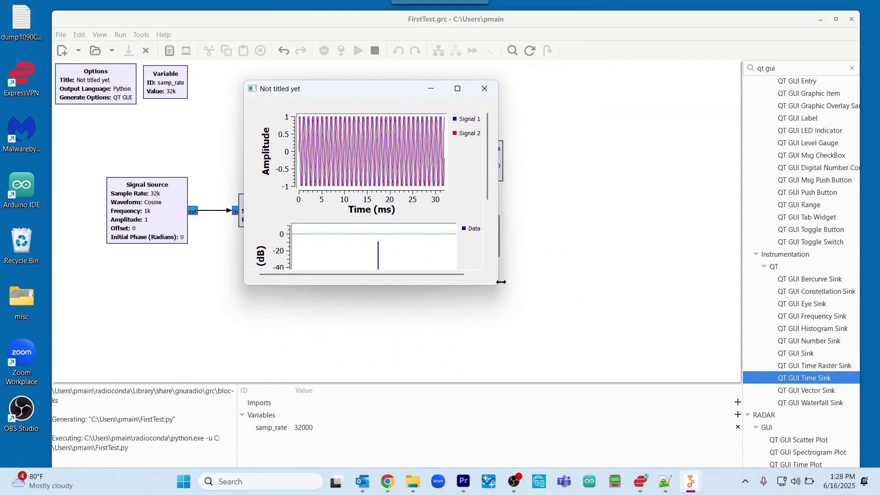
left_click_drag(497, 287, 715, 428)
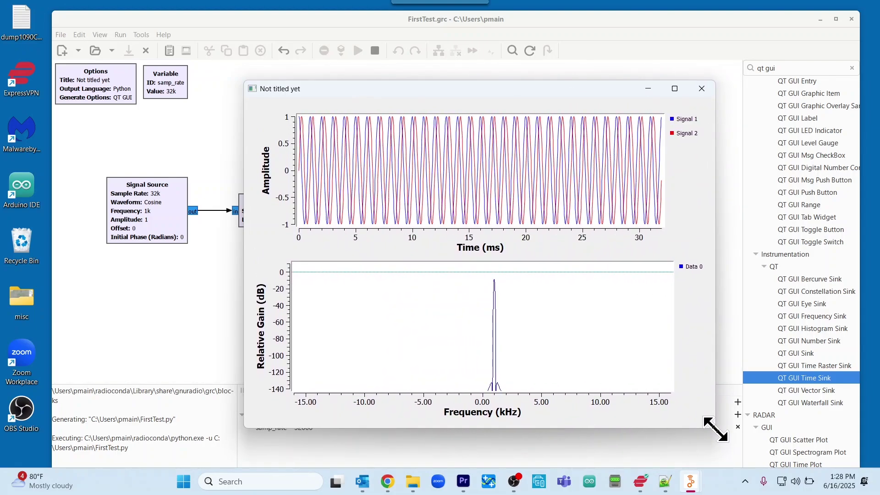